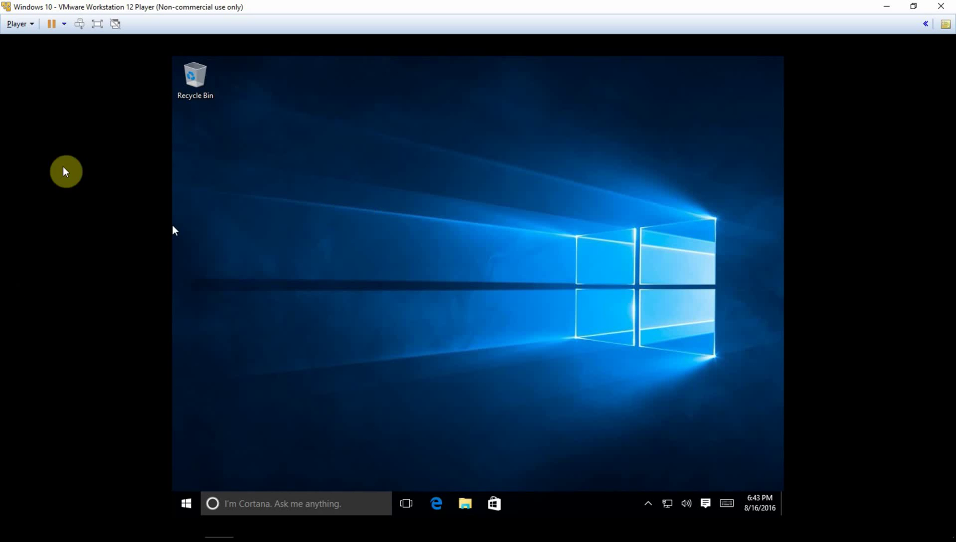
Step: Open the Player menu's Manage submenu to reveal Install VMware Tools
left_click(19, 24)
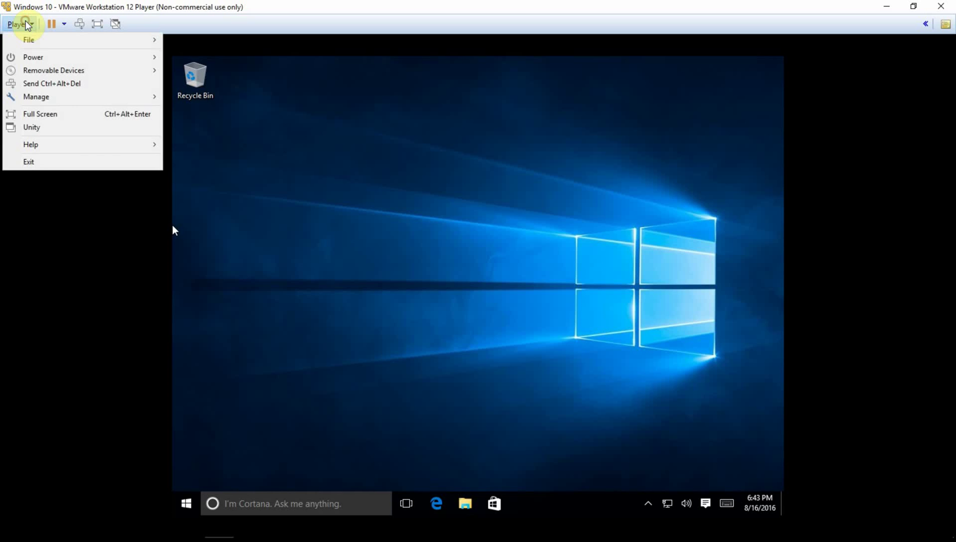
mouse_move(142, 99)
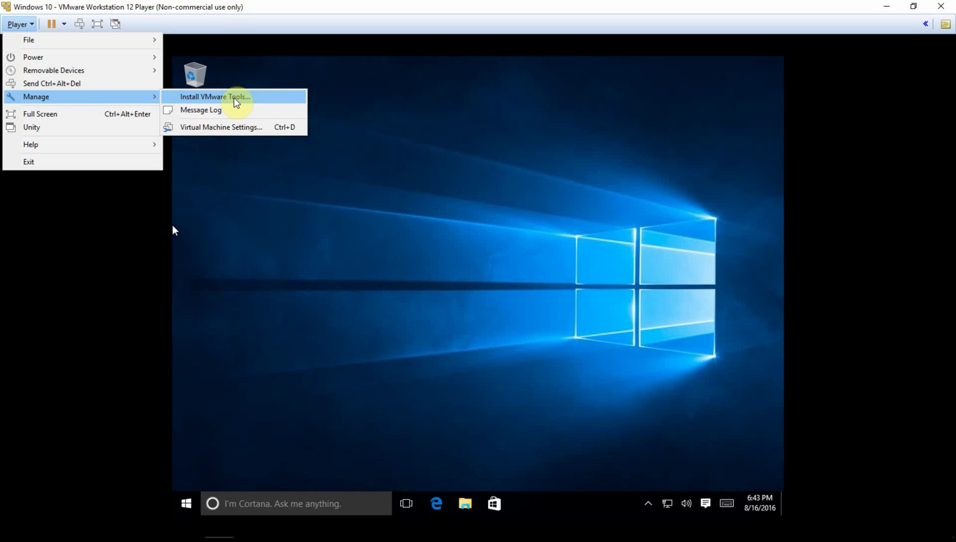
mouse_move(76, 75)
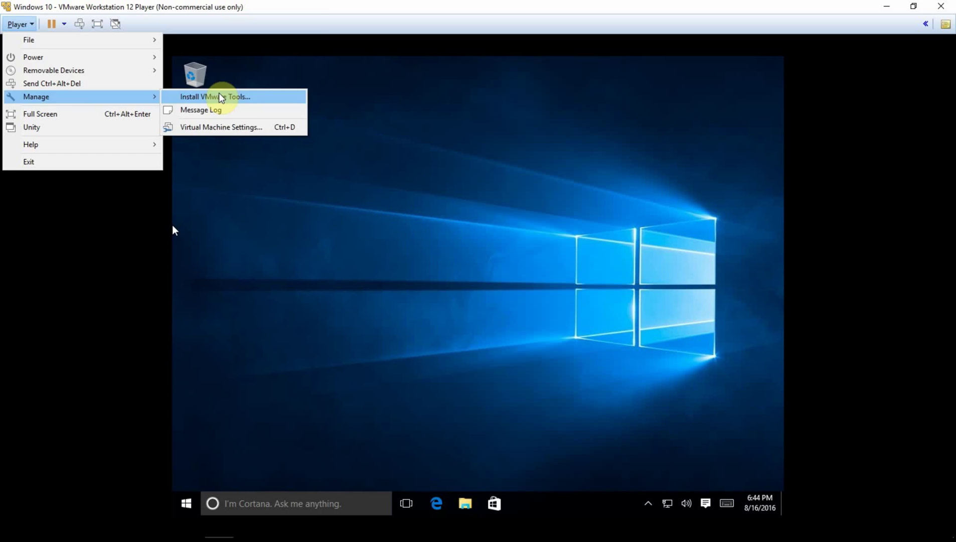
mouse_move(50, 44)
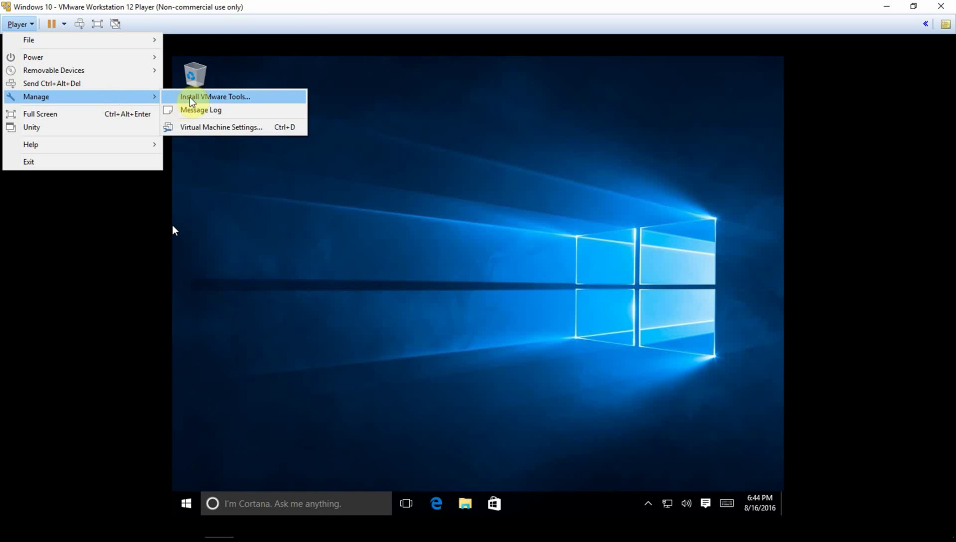
Step: Download and install VMware Tools 10.0.6 for Windows 2000 and later, watching the download details
left_click(194, 98)
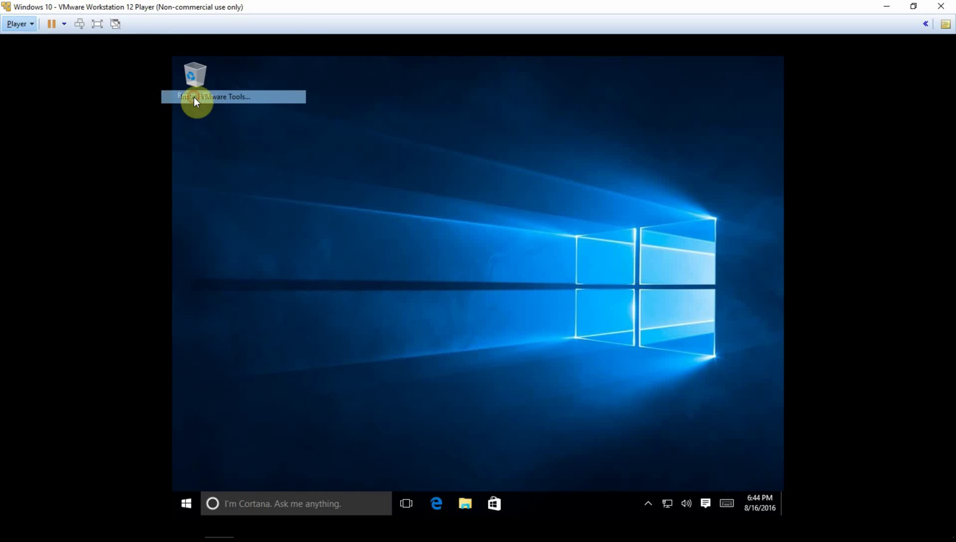
left_click(503, 309)
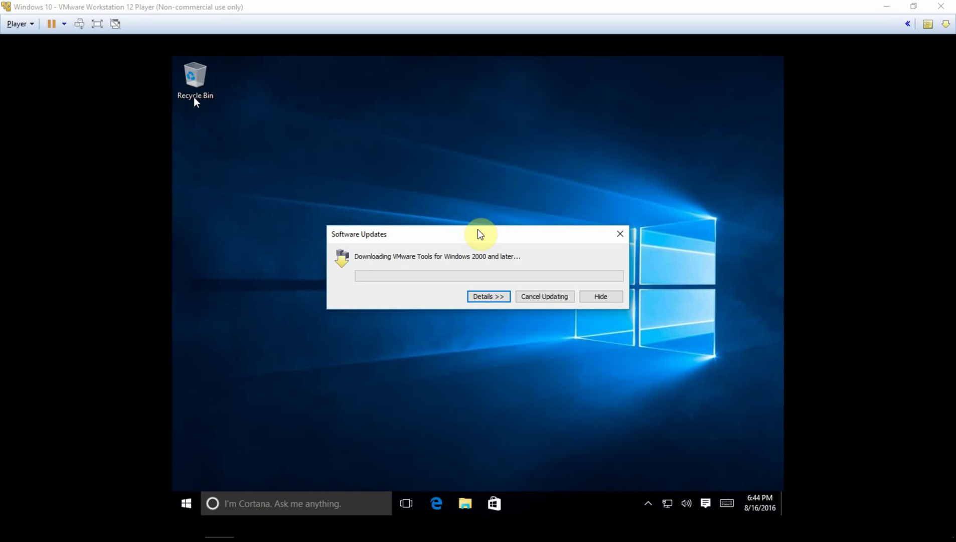
left_click_drag(473, 235, 443, 170)
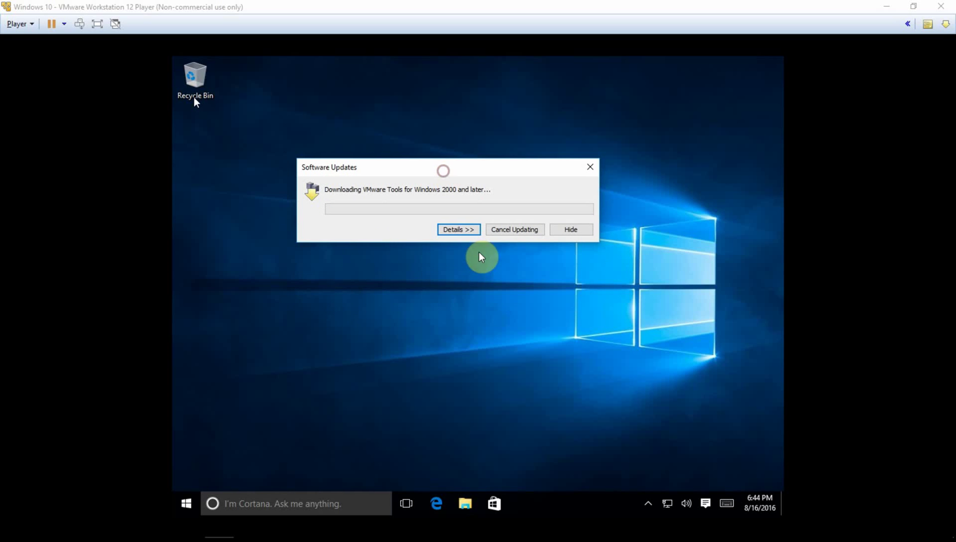
left_click(463, 231)
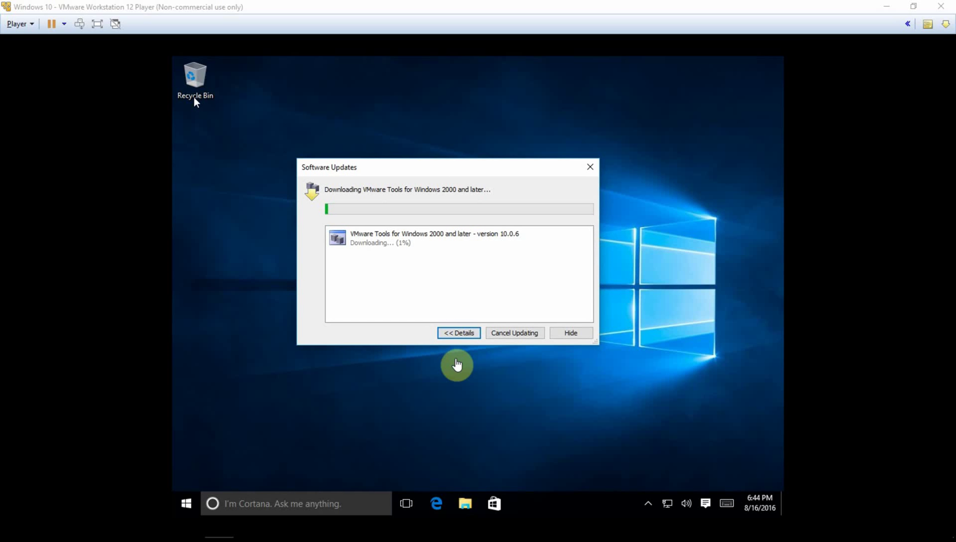
left_click(469, 334)
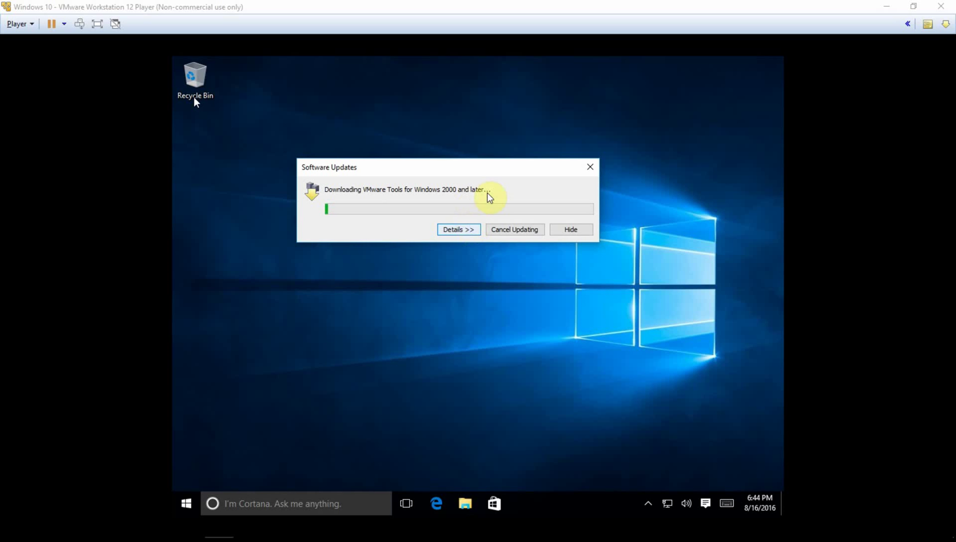
left_click_drag(508, 170, 515, 184)
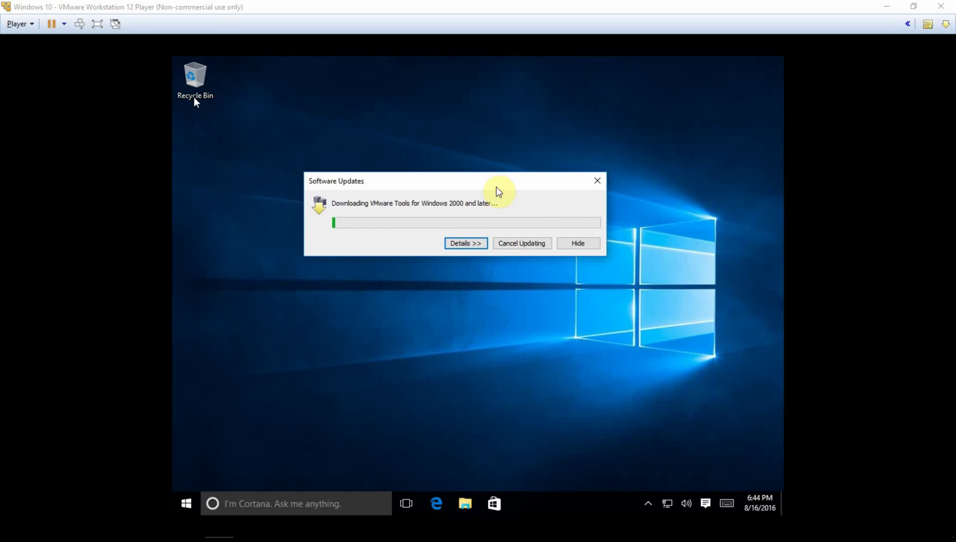
left_click(456, 243)
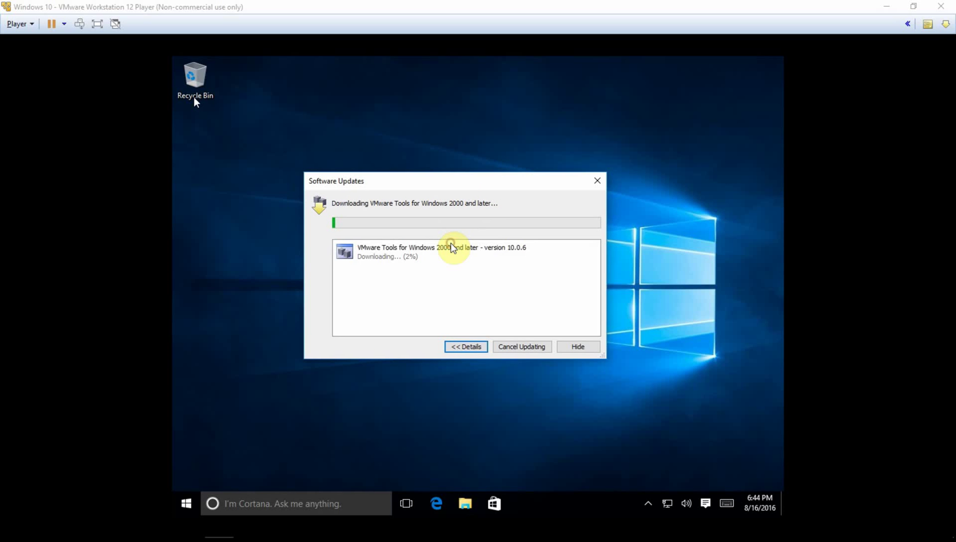
left_click(462, 348)
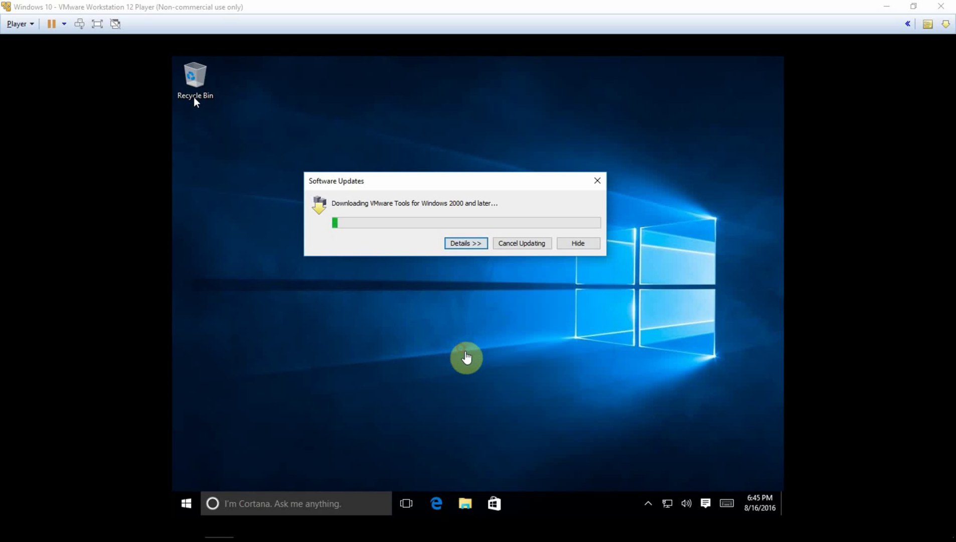
left_click(474, 244)
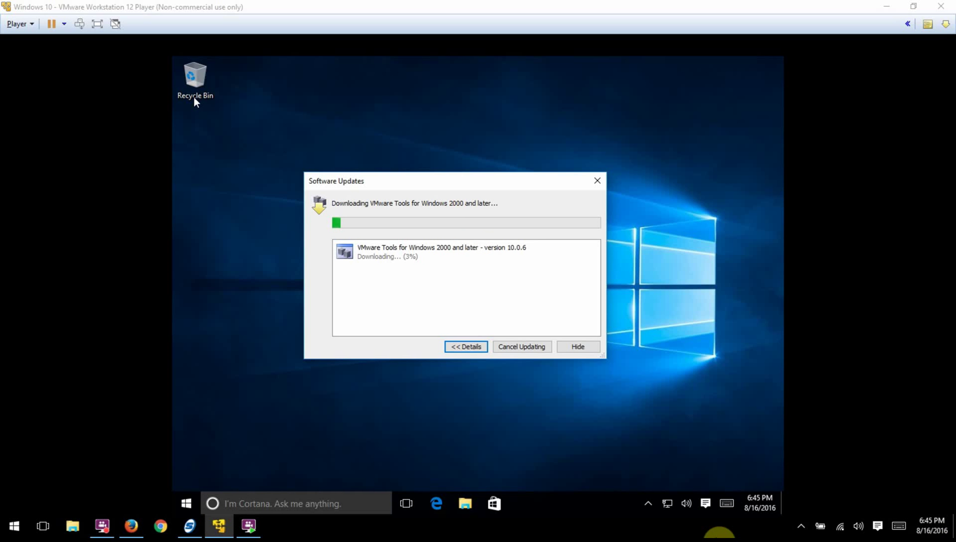
Step: Pause the host's screen recorder and bring the virtual machine window back to front
left_click(801, 526)
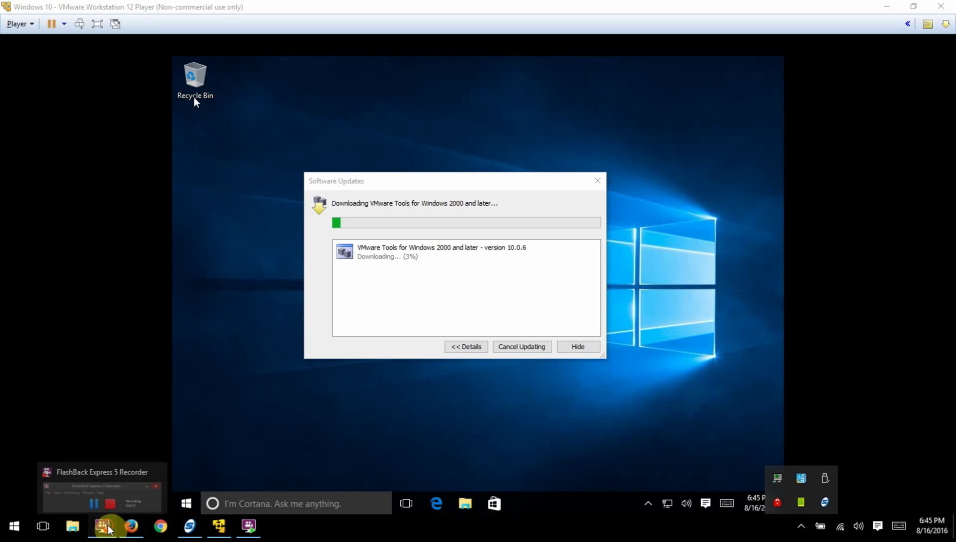
left_click(103, 525)
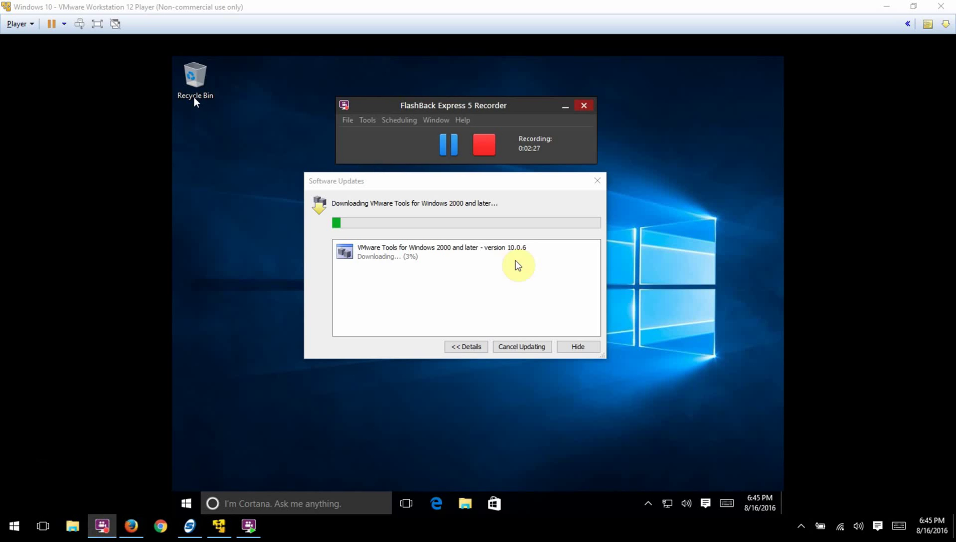
left_click(449, 146)
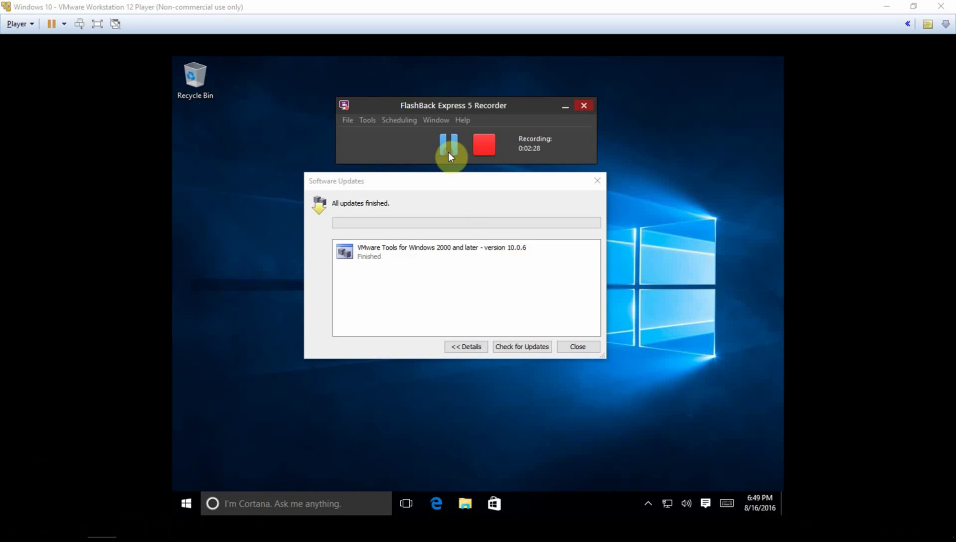
left_click(691, 194)
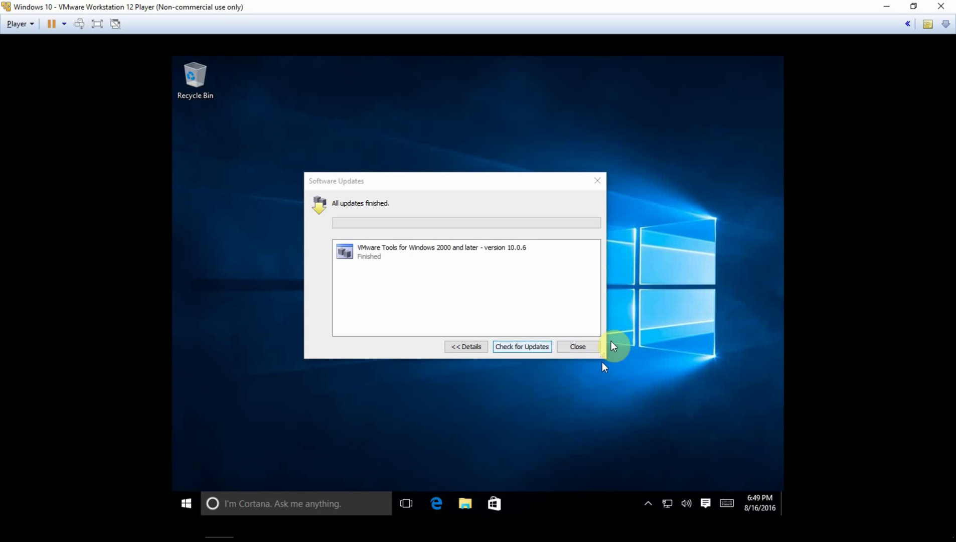
Step: Close the finished Software Updates dialog and run the Windows 10 VM in full screen
left_click(582, 346)
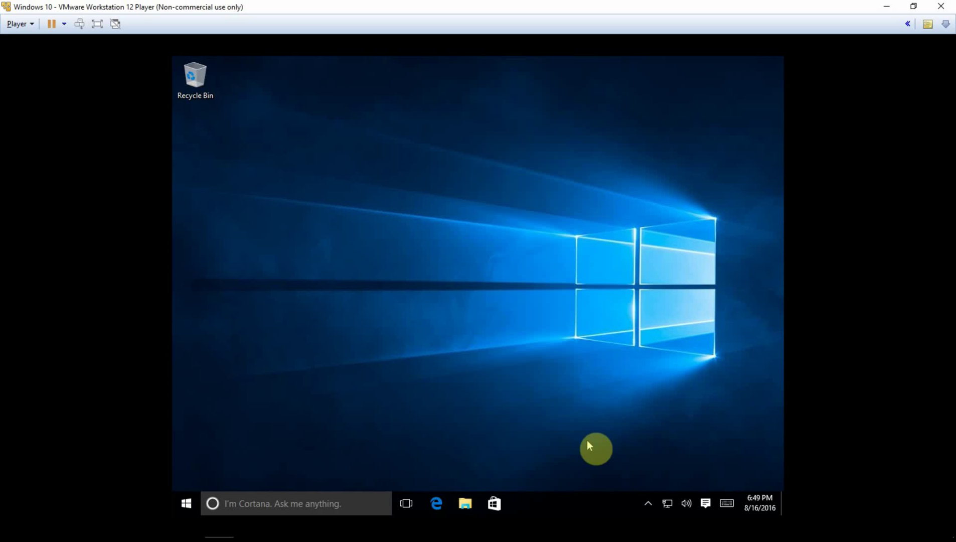
left_click(29, 24)
left_click(52, 116)
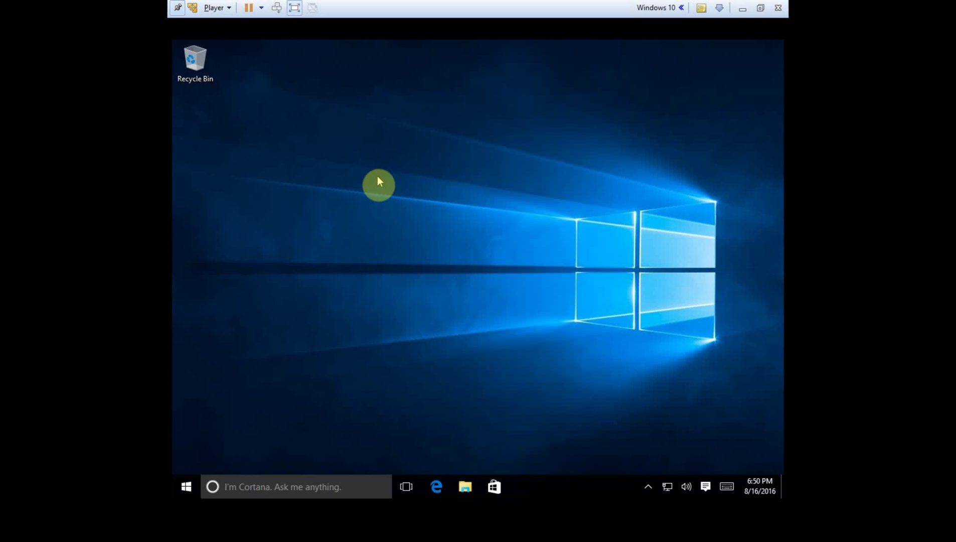
Step: Launch the VMware Tools installer from DVD Drive (D:) under This PC and approve the UAC prompt
left_click(465, 486)
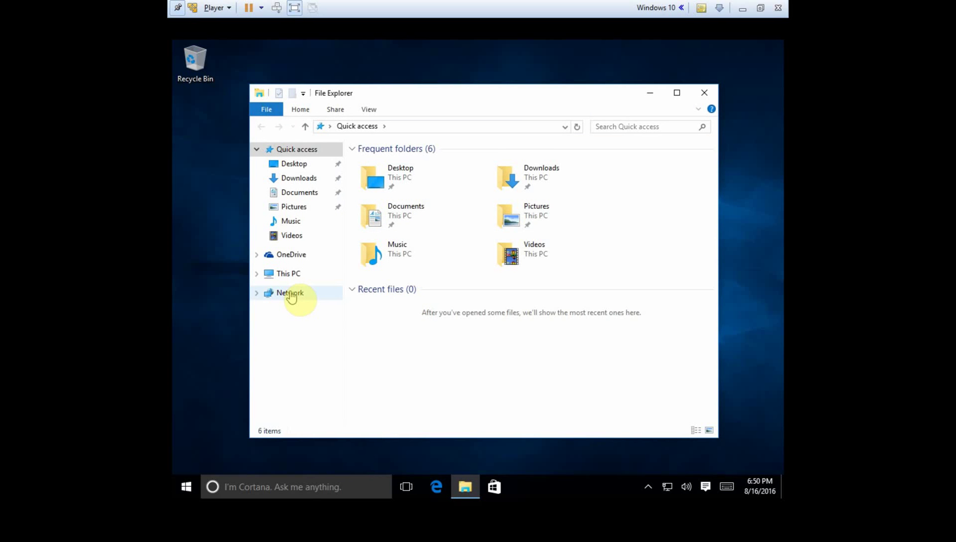
left_click(287, 274)
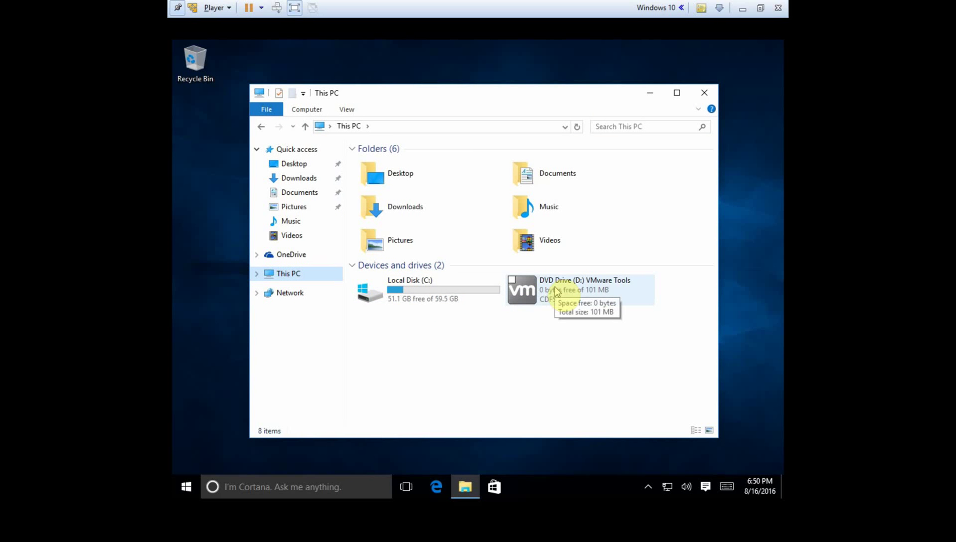
left_click(555, 286)
double_click(555, 286)
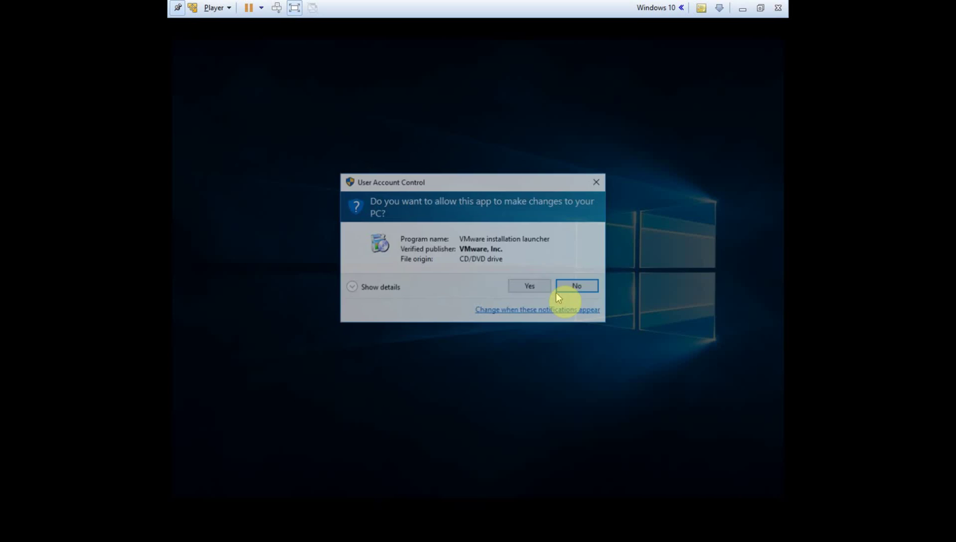
left_click(537, 290)
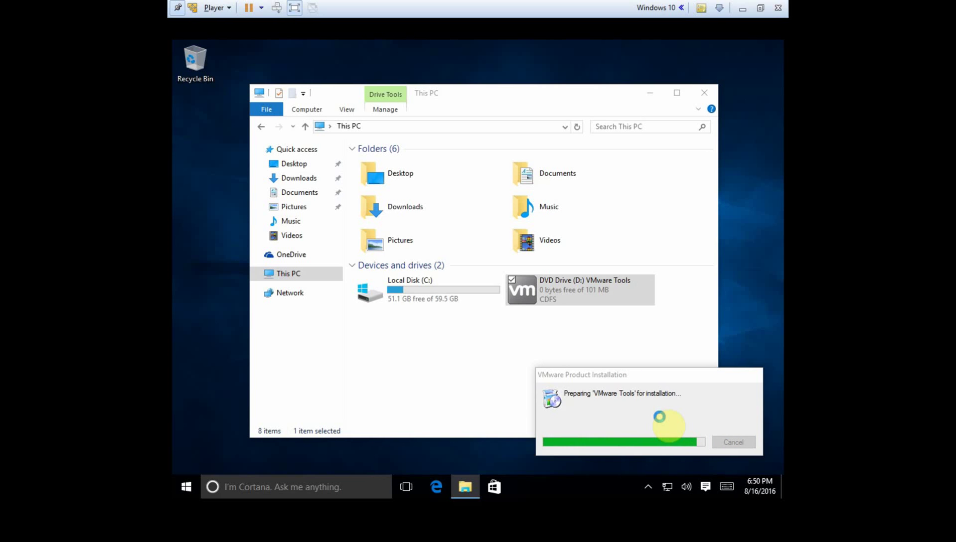
Step: Step through the VMware Tools Setup wizard with the Typical setup type and begin installing
left_click_drag(704, 374, 569, 159)
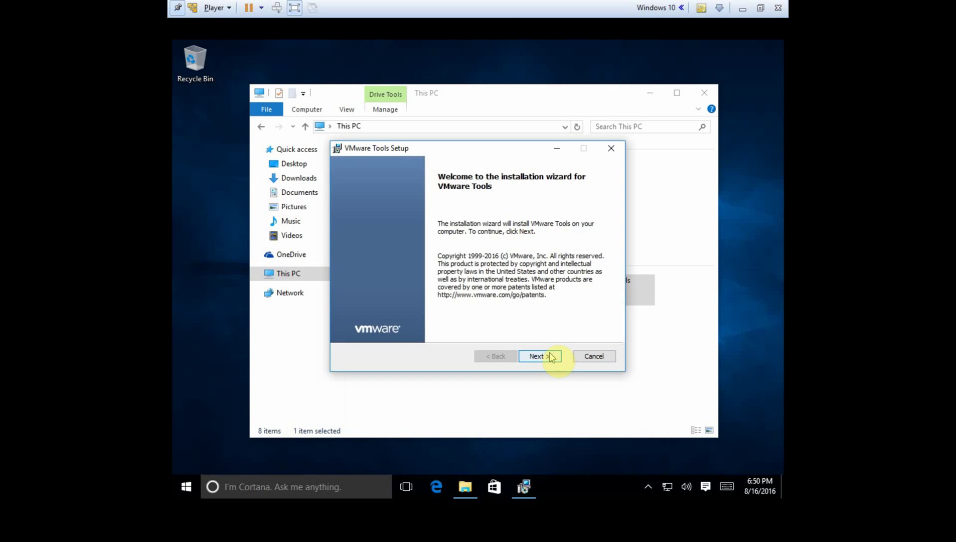
left_click(551, 357)
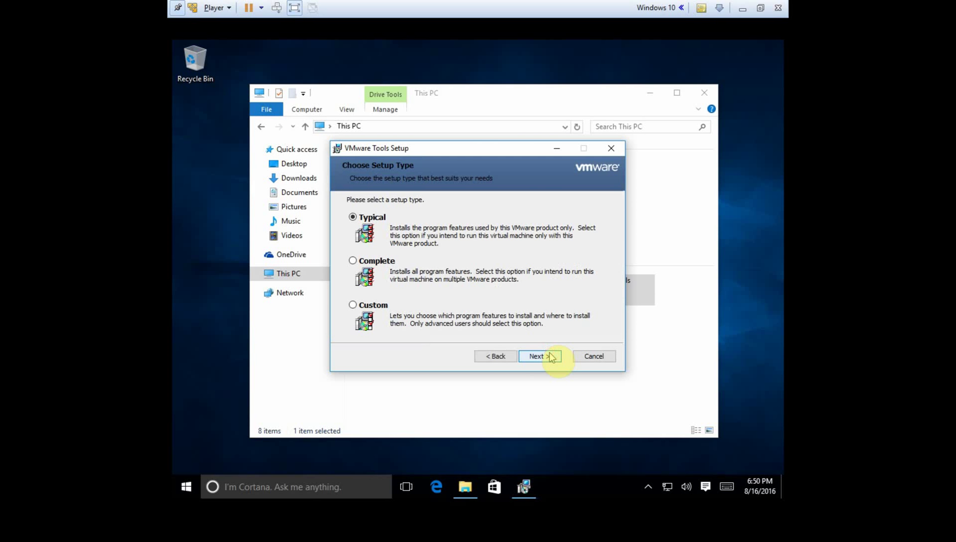
left_click(503, 354)
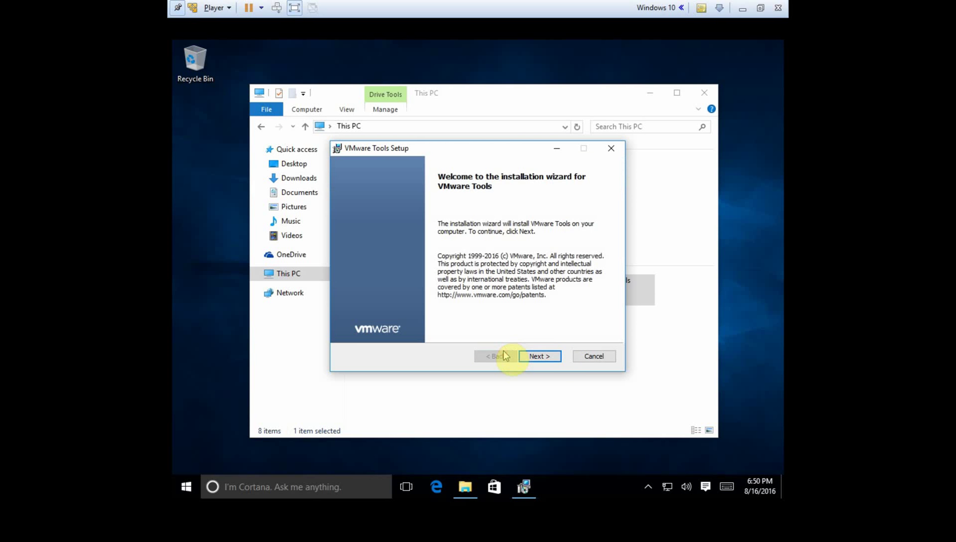
left_click(539, 356)
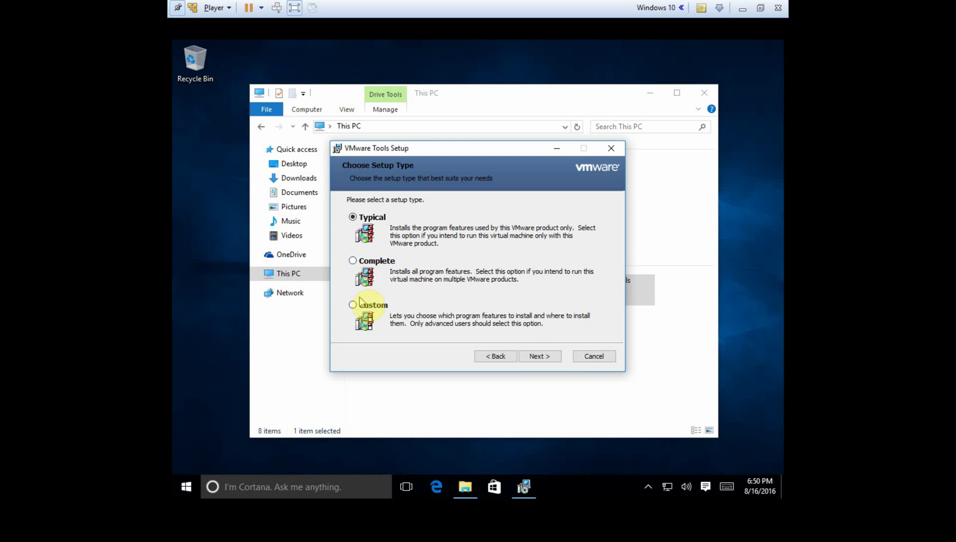
left_click(539, 356)
left_click(555, 357)
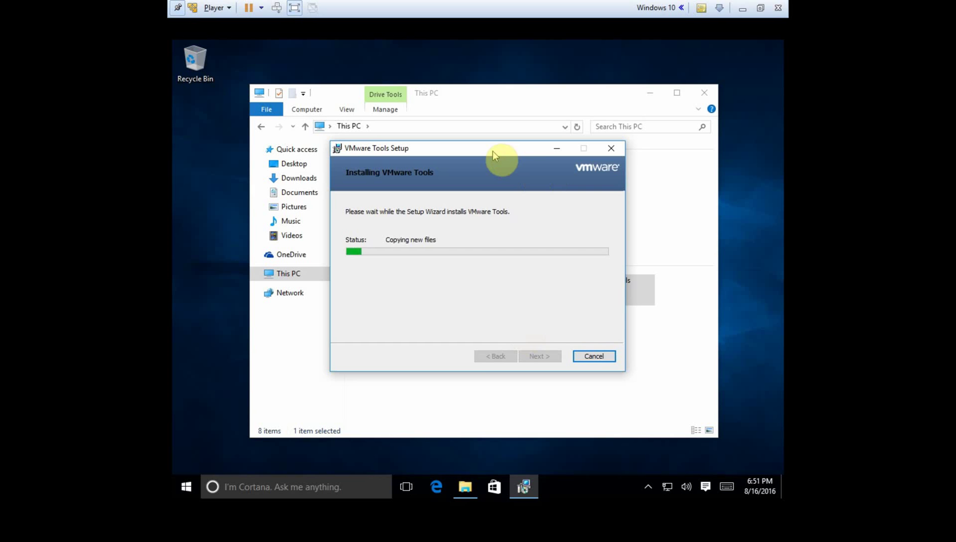
Step: Reposition the VMware Tools Setup window while the installation runs to the Completed page
left_click_drag(494, 150, 504, 166)
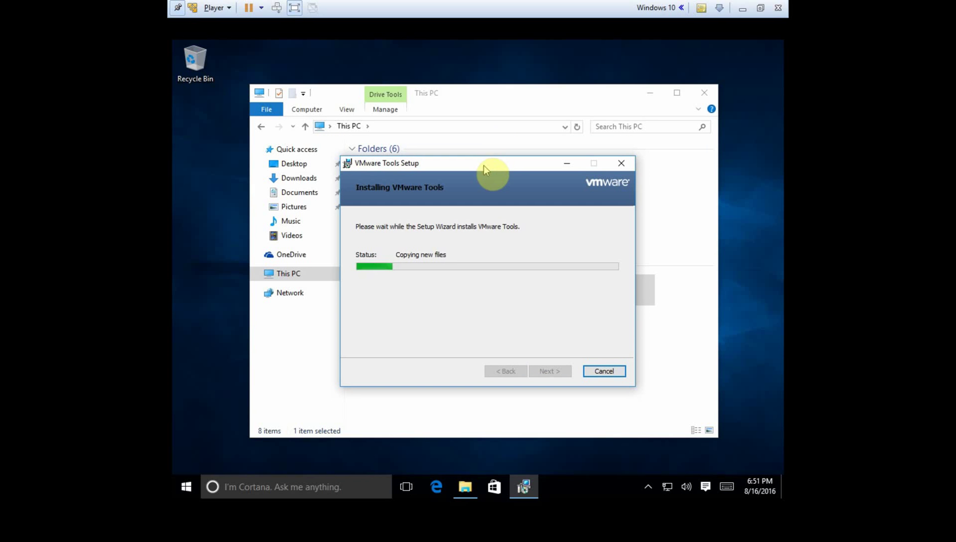
left_click_drag(487, 170, 485, 119)
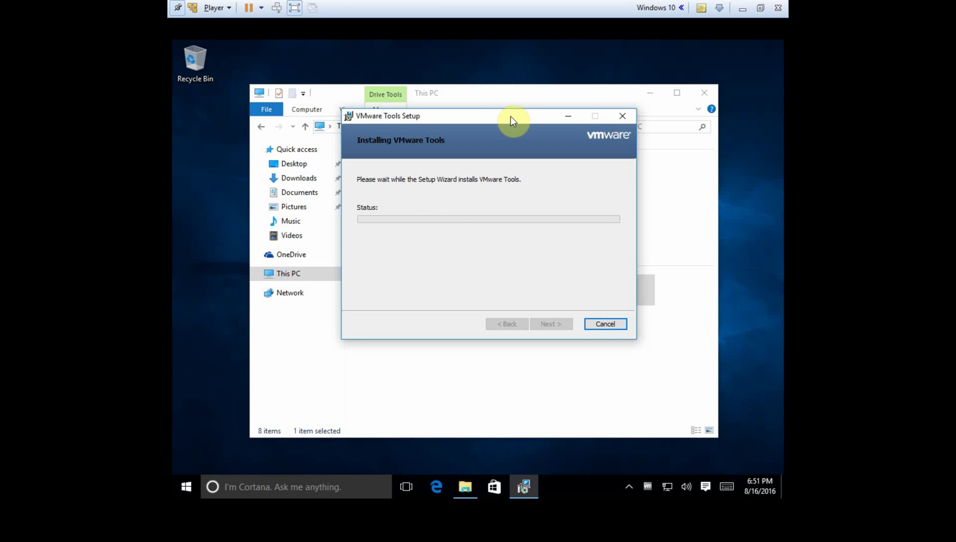
left_click_drag(505, 118, 518, 145)
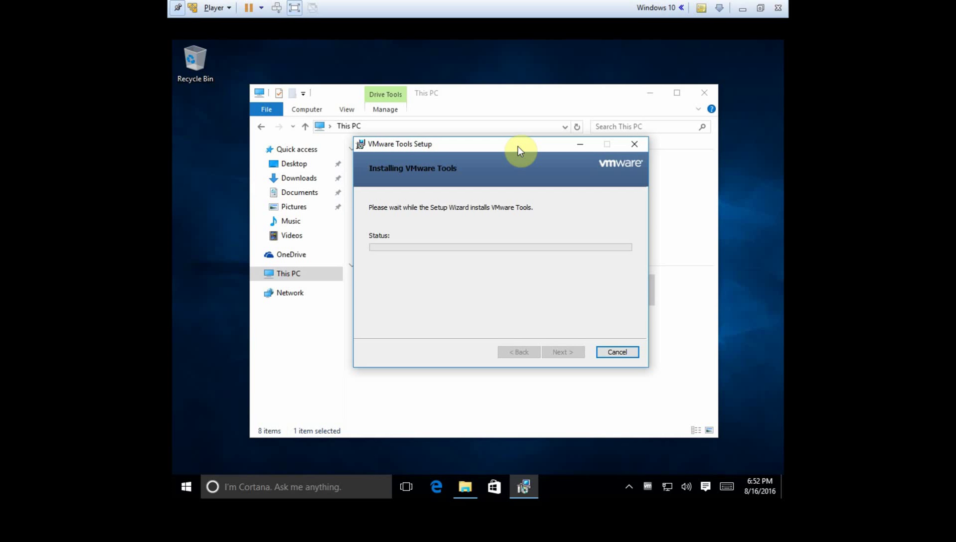
left_click_drag(518, 145, 520, 130)
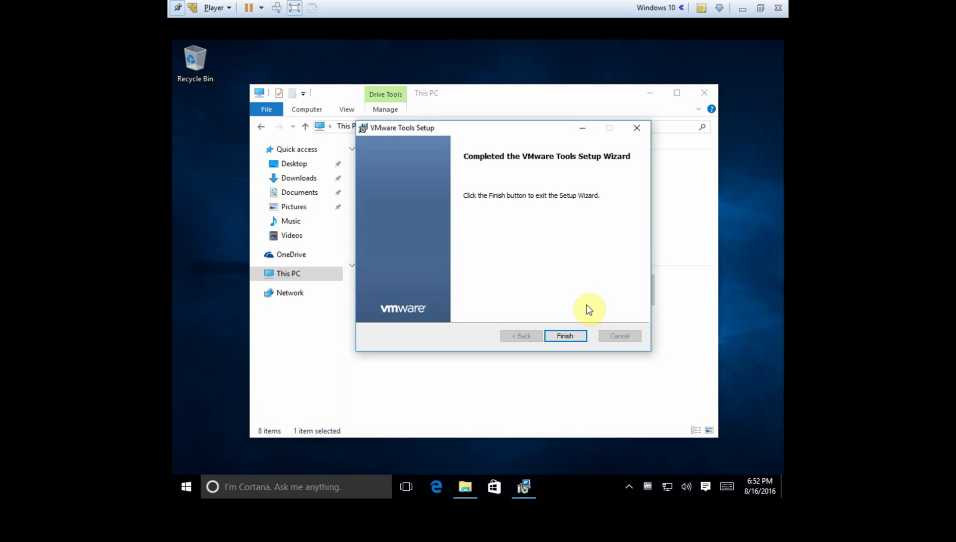
Step: Finish the VMware Tools Setup wizard and accept restarting the Windows 10 guest
left_click(559, 338)
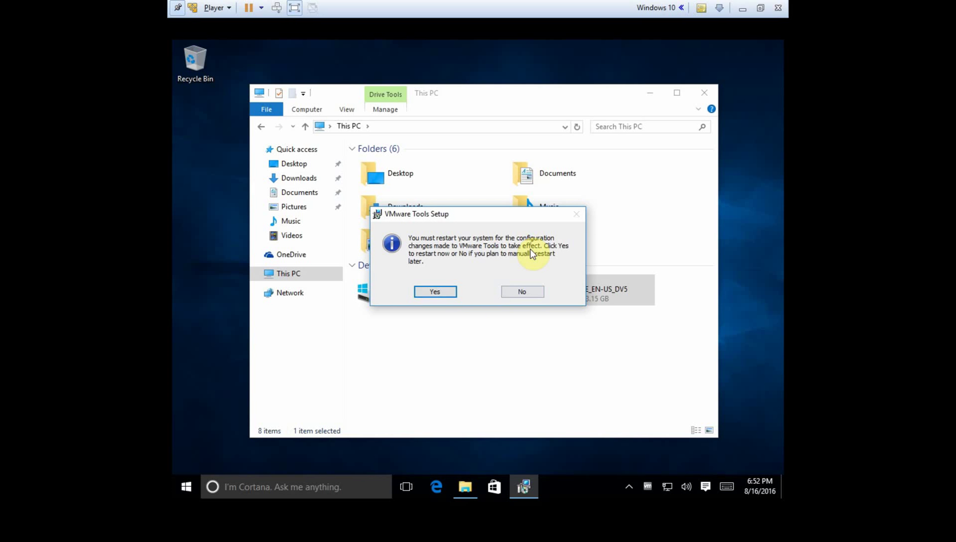
left_click(436, 291)
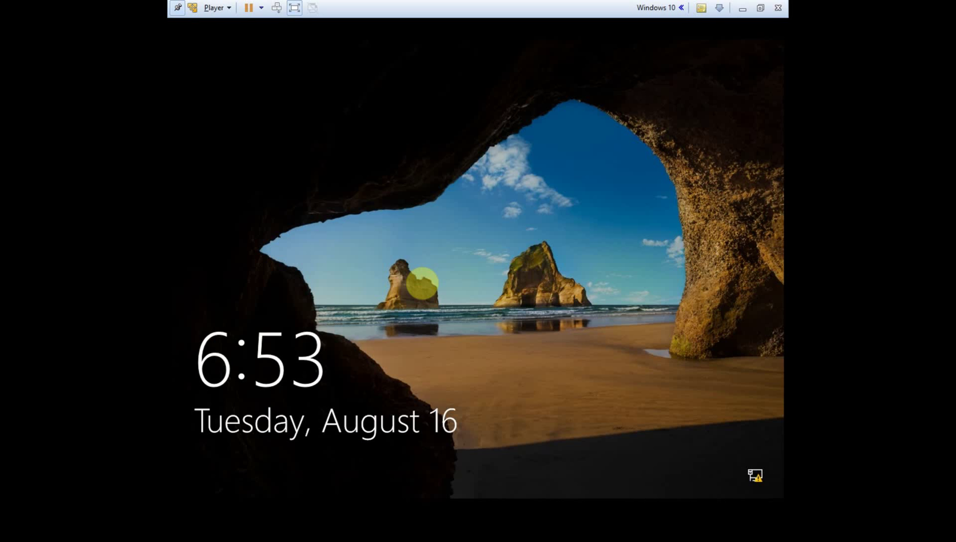
Step: Dismiss the lock screen and sign in with the account password
left_click(467, 281)
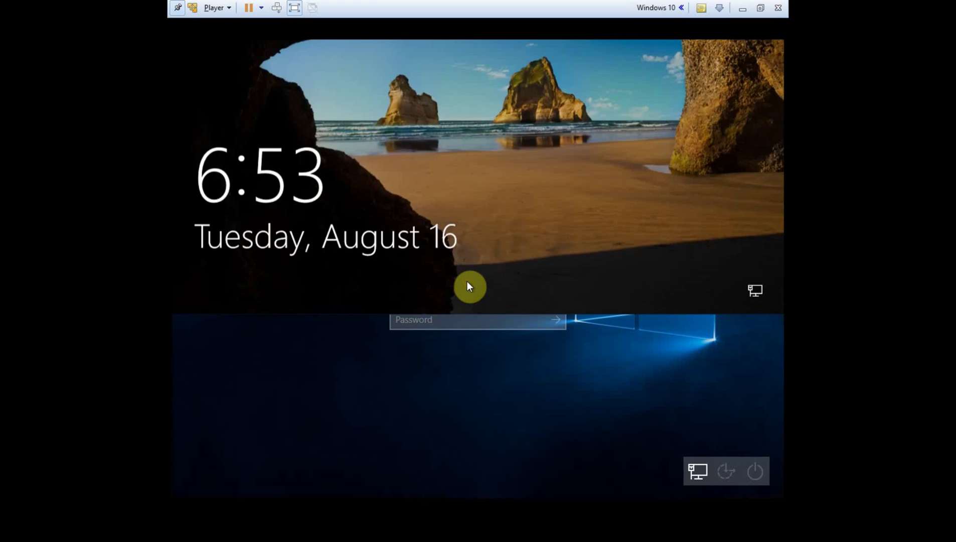
type("1")
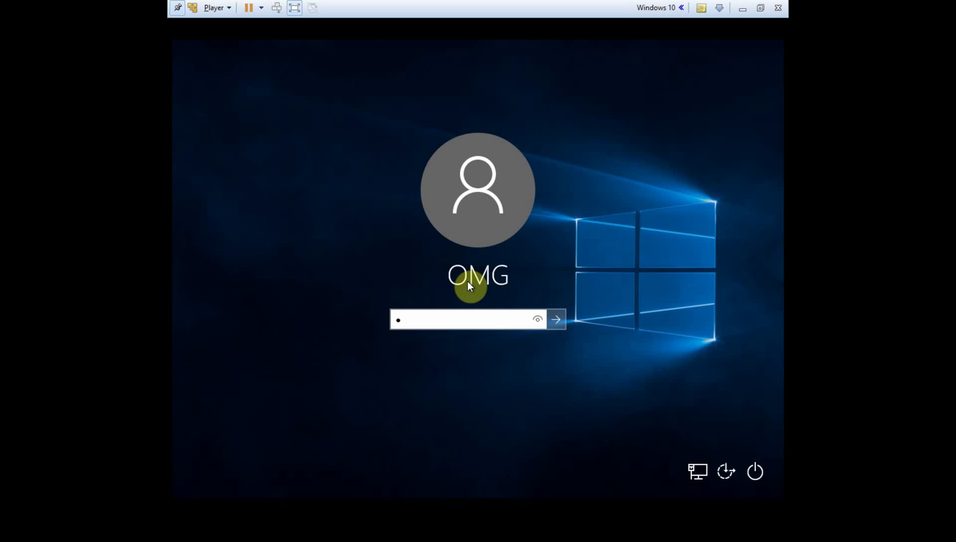
key("Return")
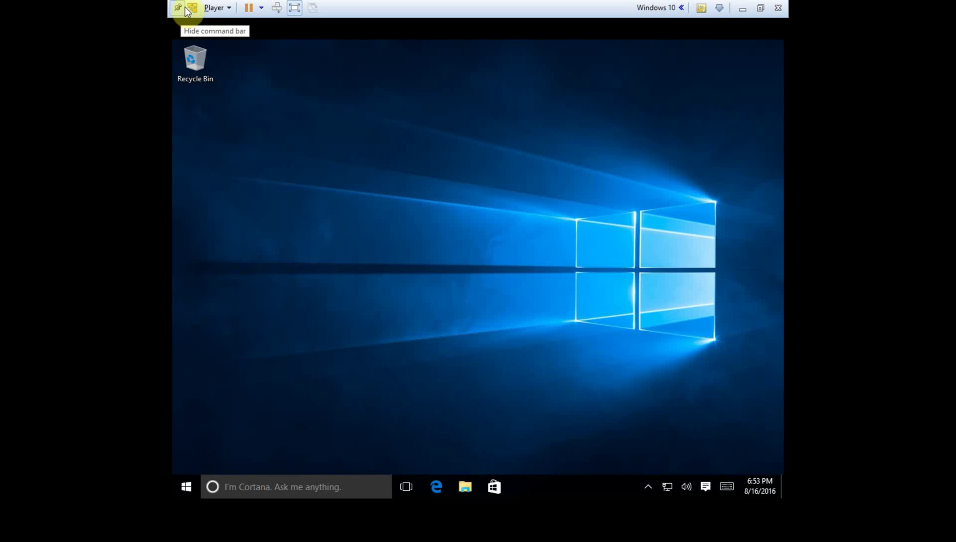
Step: Toggle Full Screen off from the Player menu for a windowed VM, then reopen the menu
left_click(214, 9)
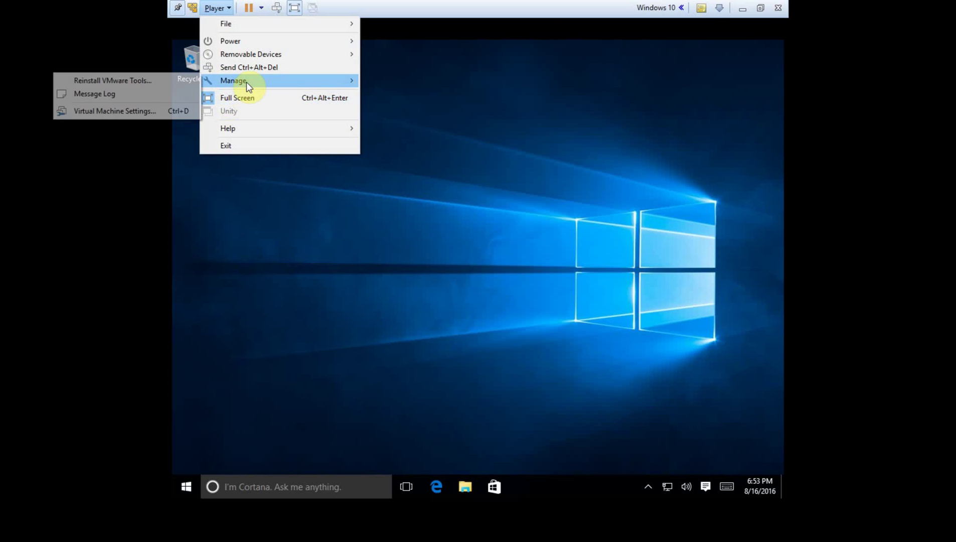
left_click(244, 97)
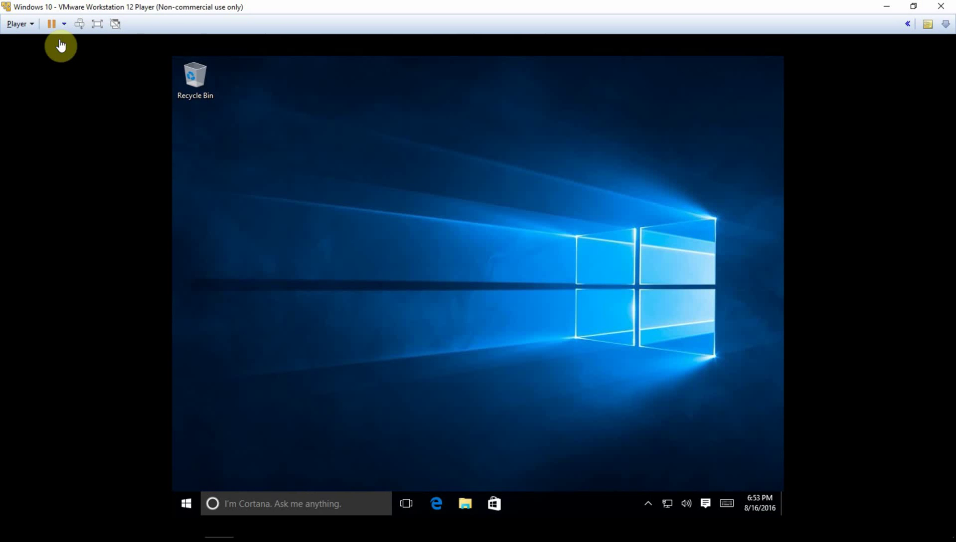
left_click(29, 24)
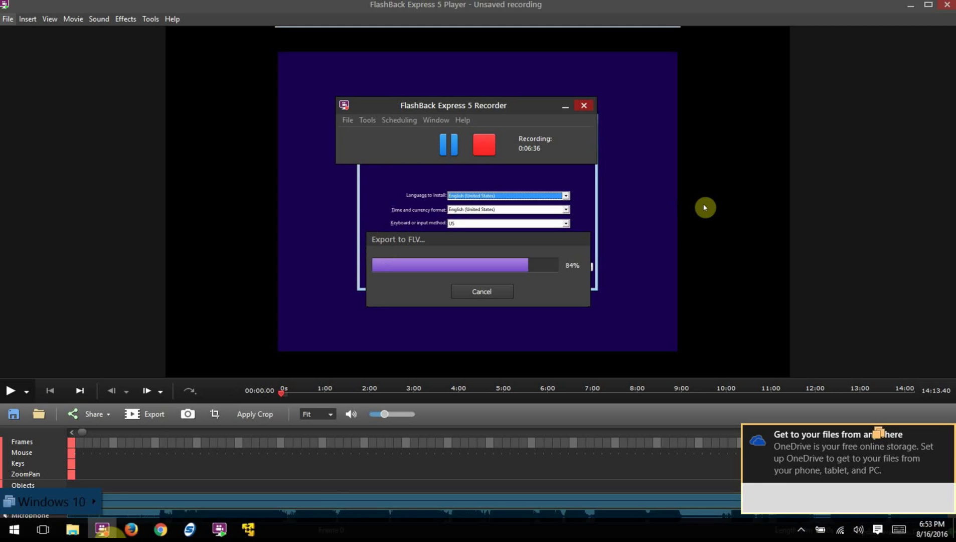
Step: Bring the VMware Workstation Player window in front of FlashBack Player from the taskbar
left_click(249, 530)
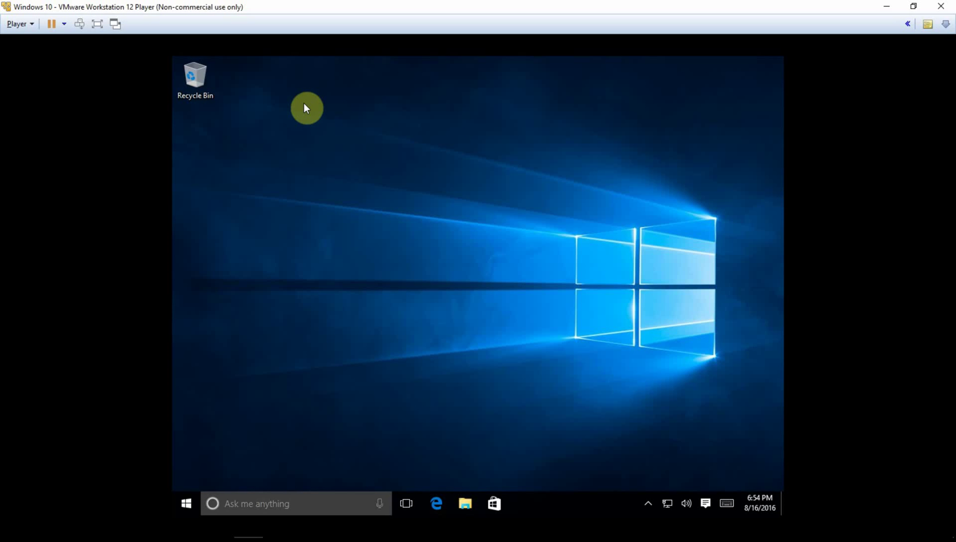
Step: Peek at the FlashBack Express 5 recorder via its host taskbar thumbnail preview
mouse_move(341, 539)
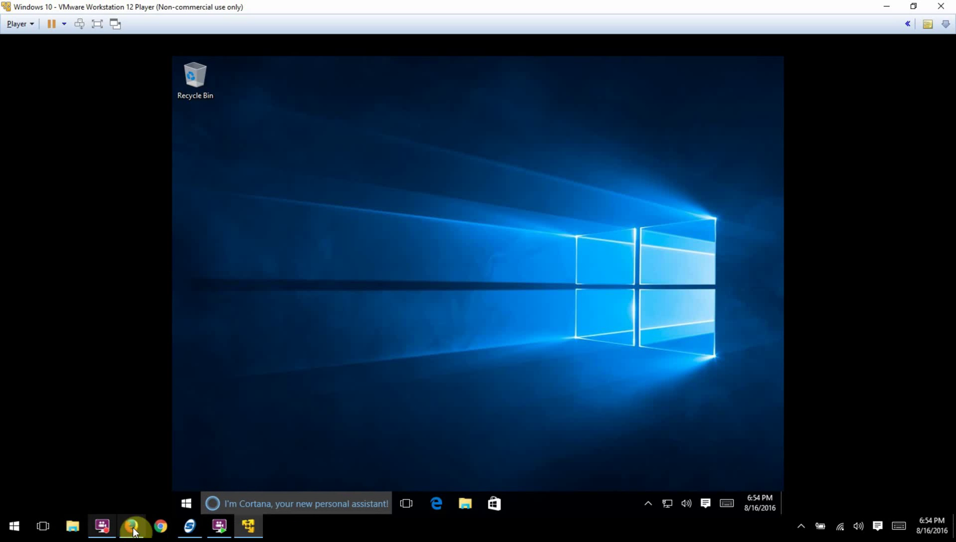
mouse_move(109, 532)
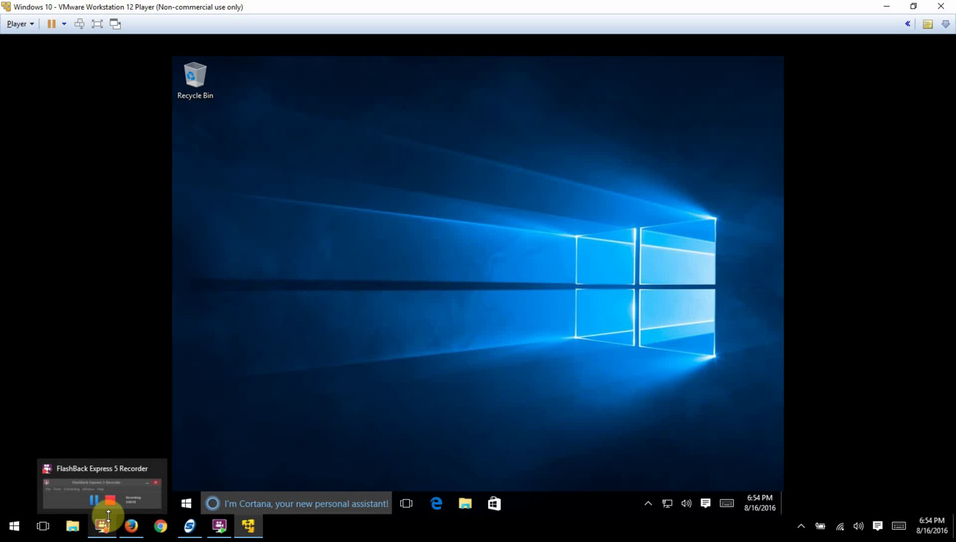
mouse_move(116, 504)
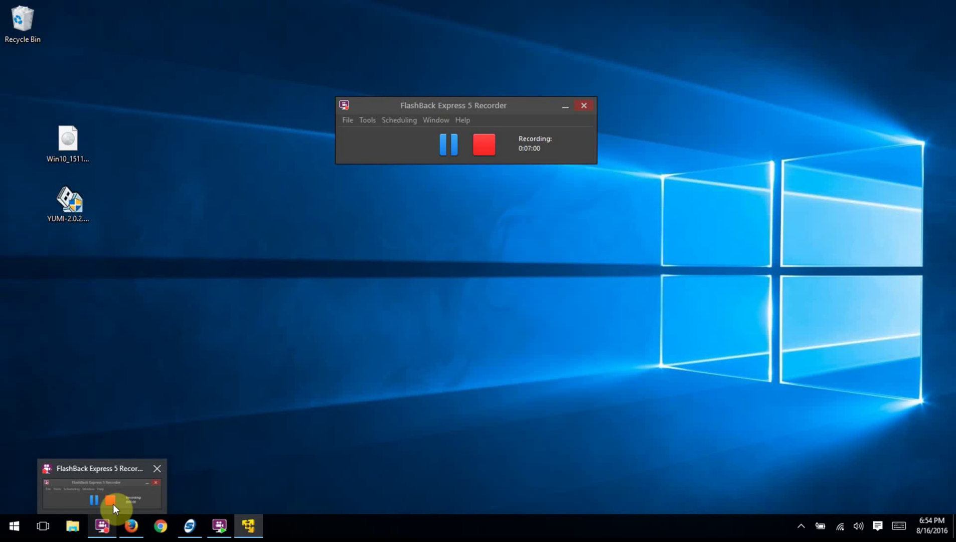